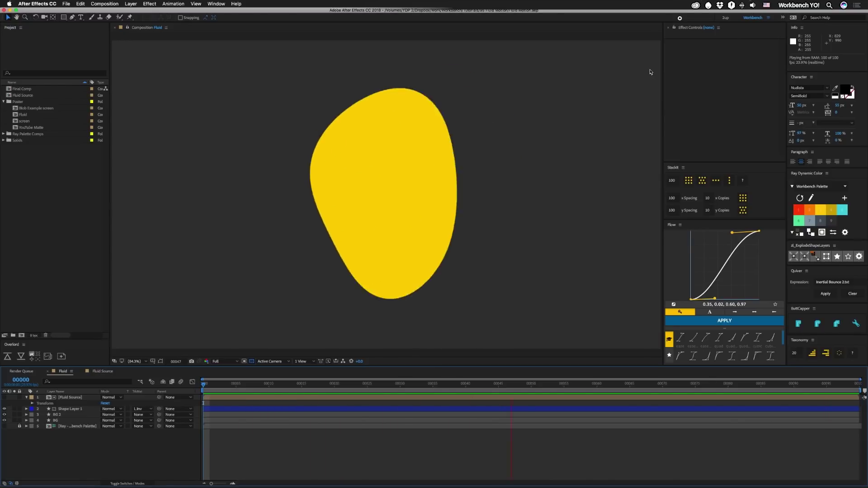
- Switch from the playing Fluid comp to the viewer-comment screenshot in Preview
{"action": "key", "text": "super+Tab"}
{"action": "key", "text": "super+Tab"}
{"action": "key", "text": "super+Tab"}
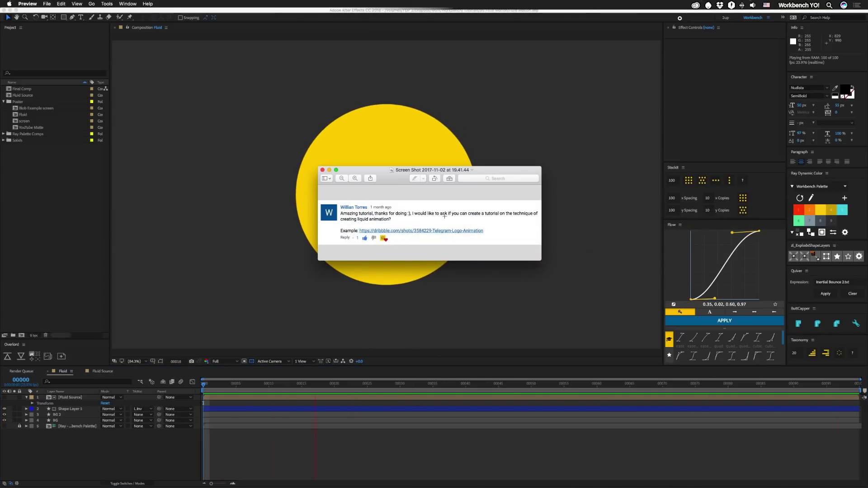
- Bring Safari forward to show the commenter's linked Dribbble liquid-animation example
{"action": "key", "text": "super+Tab"}
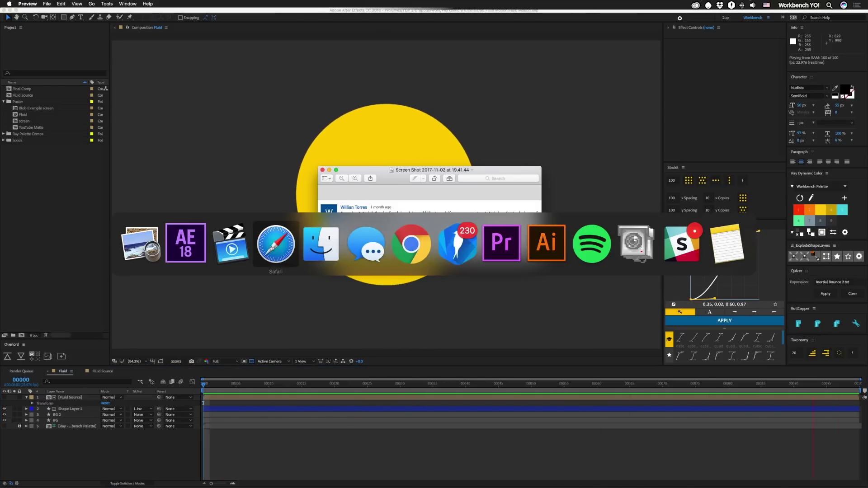
{"action": "left_click", "coordinate": [272, 248]}
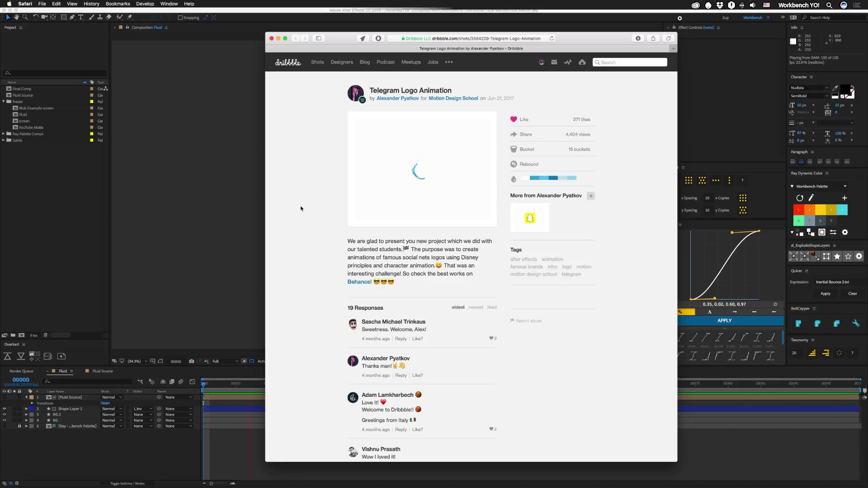
- Leave the Dribbble 'Telegram Logo Animation' page and return to After Effects
{"action": "left_click", "coordinate": [14, 213]}
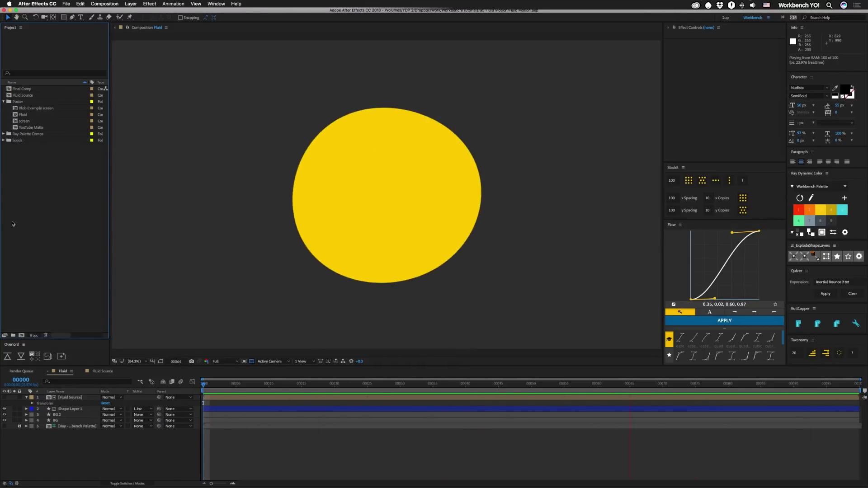
- In Fluid Source, hide Blob Layer, scrub frames 7–44, and select Controller to show its sliders
{"action": "left_click", "coordinate": [101, 371]}
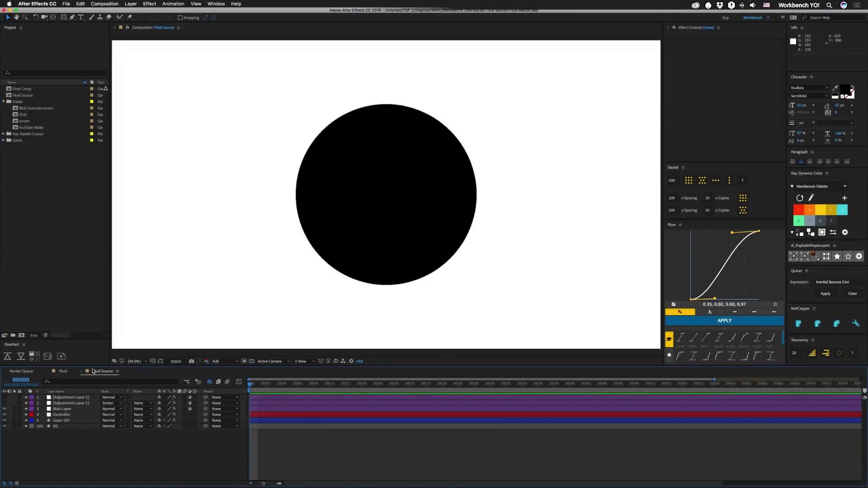
{"action": "left_click", "coordinate": [4, 409]}
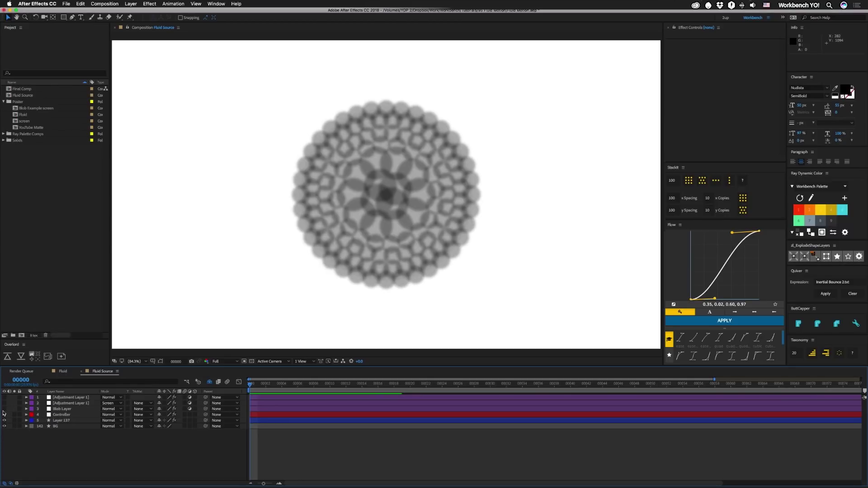
{"action": "left_click", "coordinate": [305, 390]}
{"action": "left_click_drag", "start_coordinate": [304, 391], "coordinate": [579, 401]}
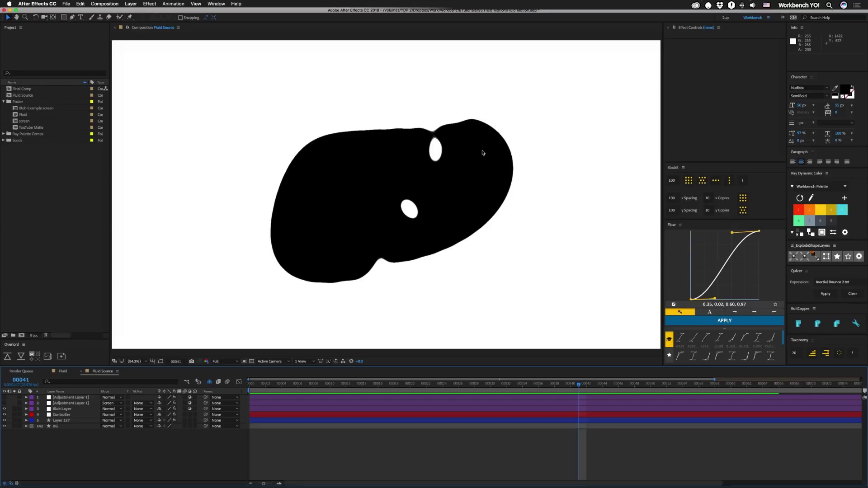
{"action": "left_click", "coordinate": [4, 409]}
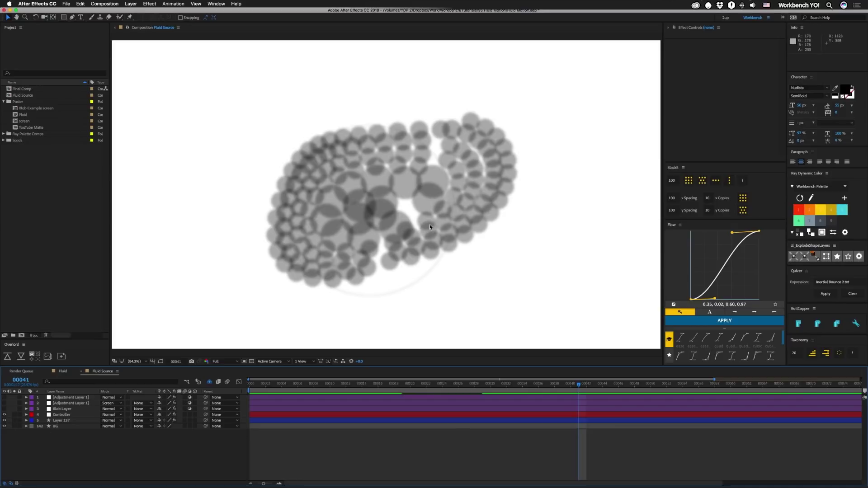
{"action": "left_click", "coordinate": [62, 415]}
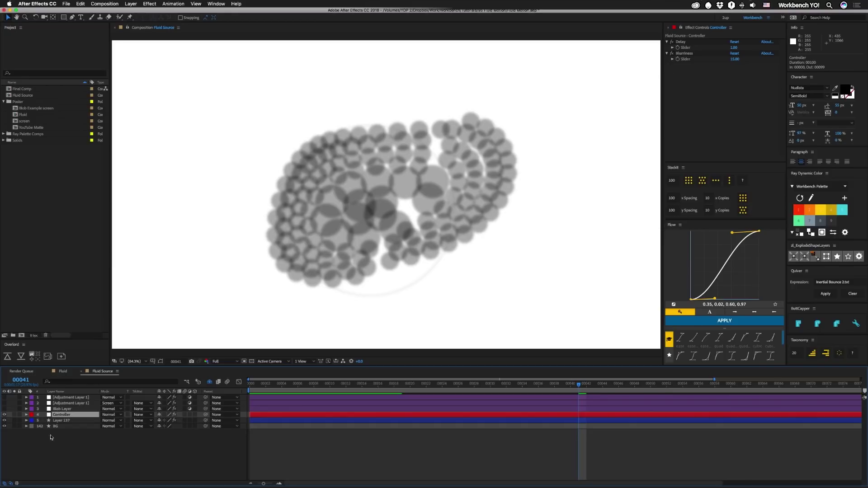
- Briefly unhide the shy circle-copy layers, then return the playhead to frame 0
{"action": "left_click", "coordinate": [210, 383]}
{"action": "left_click", "coordinate": [210, 382]}
{"action": "left_click_drag", "start_coordinate": [260, 387], "coordinate": [250, 387]}
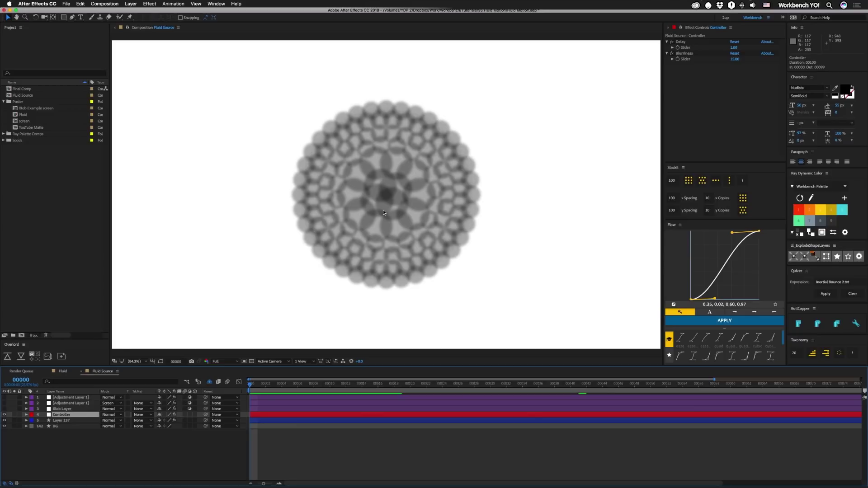
- Select Layer 137 and reveal its delayed Position expression with EE
{"action": "left_click", "coordinate": [68, 421]}
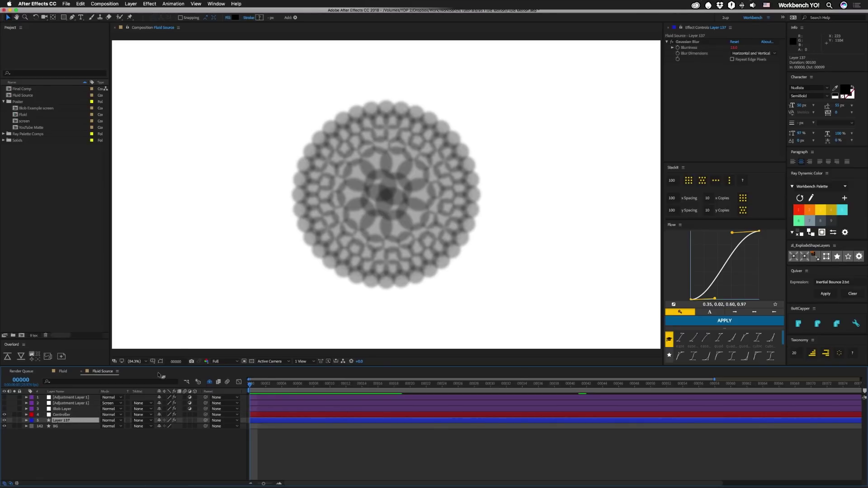
{"action": "key", "text": "e"}
{"action": "key", "text": "e"}
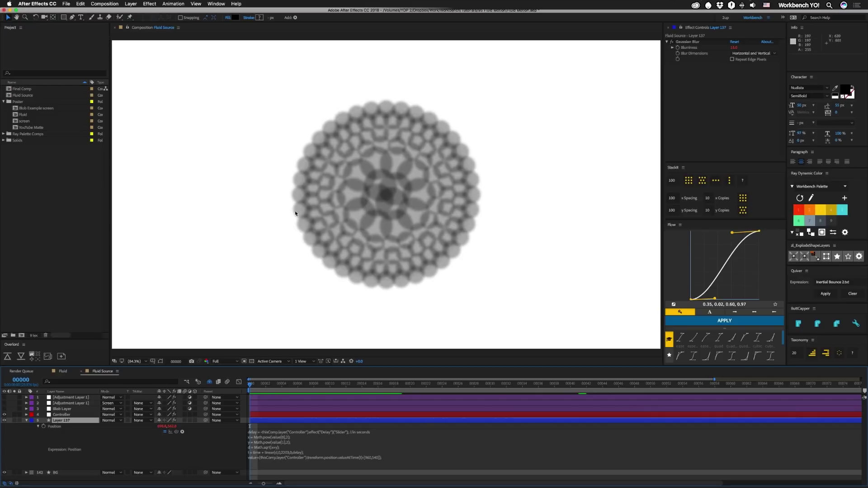
- Scrub later in the animation and re-enable Blob Layer to merge the circles into a black blob
{"action": "left_click_drag", "start_coordinate": [264, 387], "coordinate": [643, 398]}
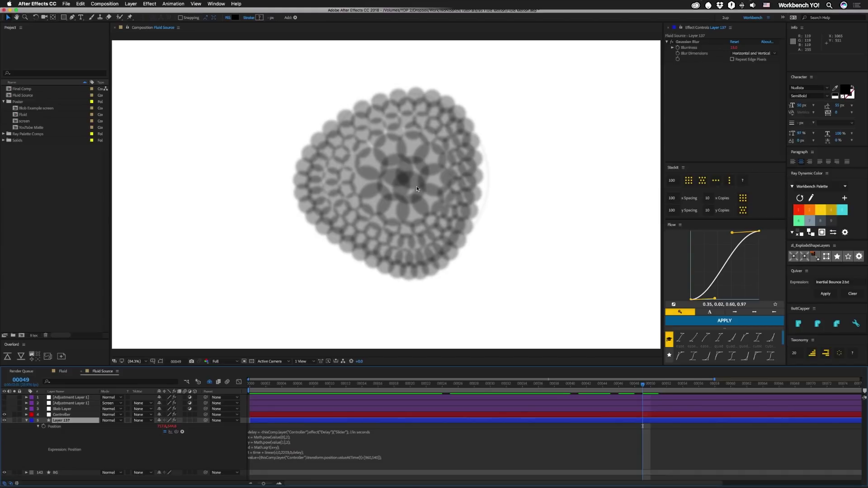
{"action": "left_click", "coordinate": [4, 408]}
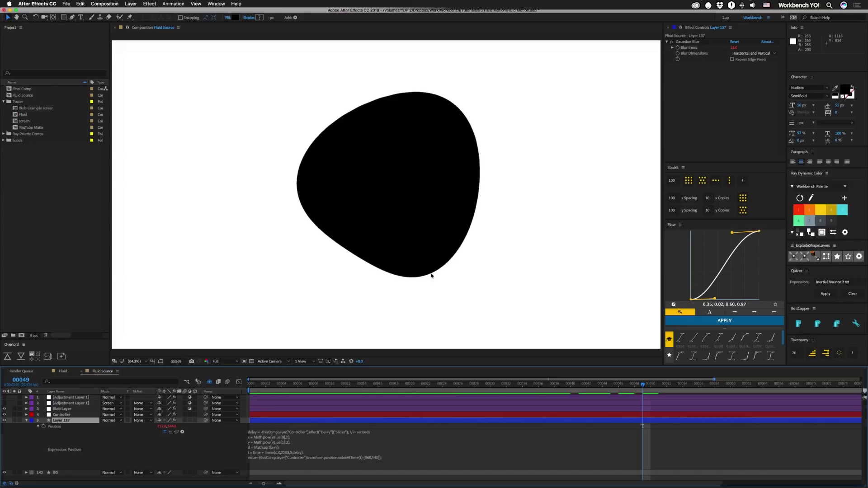
- Zoom the viewer to 200%, rename the Find Edges adjustment layer 'Edge Fix', and enable it
{"action": "key", "text": "slash"}
{"action": "key", "text": "period"}
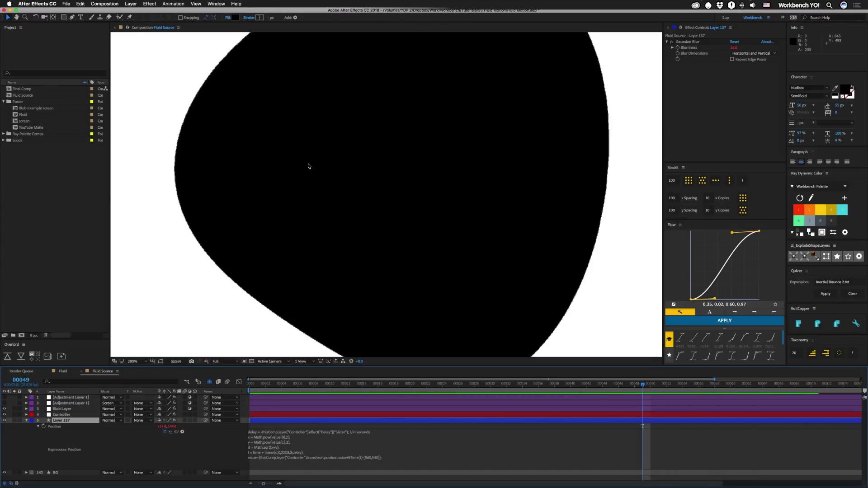
{"action": "left_click", "coordinate": [70, 403]}
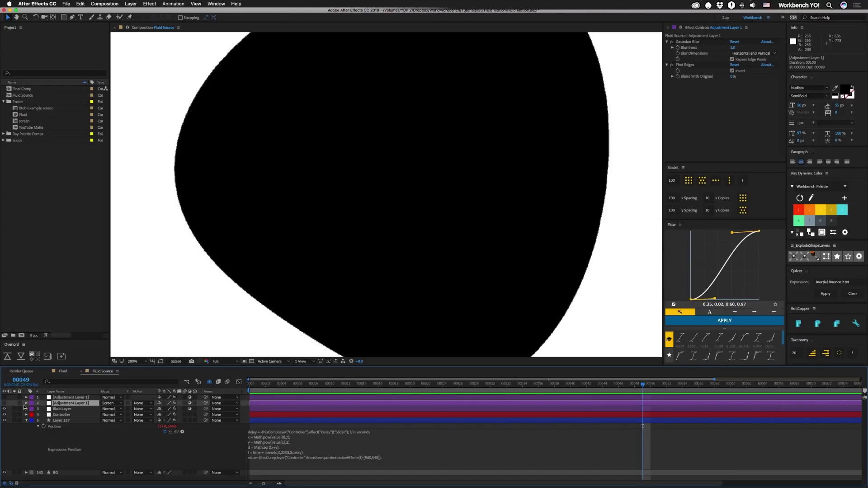
{"action": "key", "text": "Return"}
{"action": "type", "text": "Edge Fix"}
{"action": "key", "text": "Return"}
{"action": "left_click", "coordinate": [4, 403]}
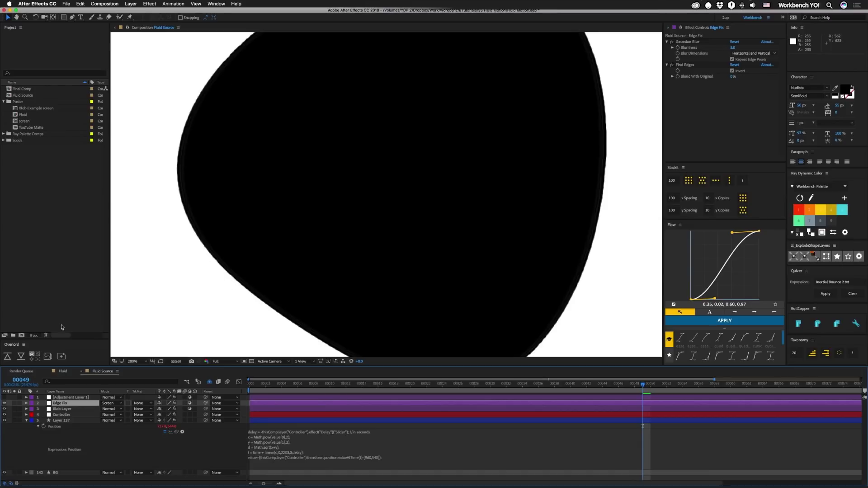
- Rename the top Levels adjustment layer 'Cleanup' and return to the Fluid comp
{"action": "left_click", "coordinate": [79, 398]}
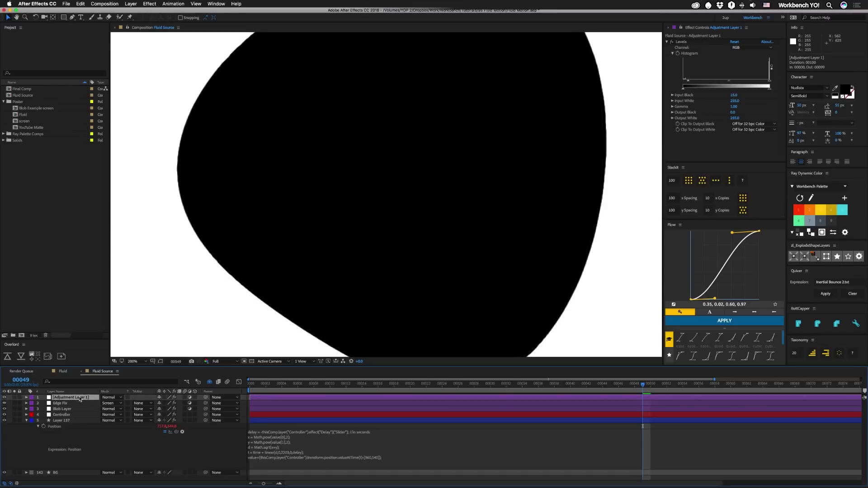
{"action": "key", "text": "Return"}
{"action": "type", "text": "Cleanup"}
{"action": "key", "text": "Return"}
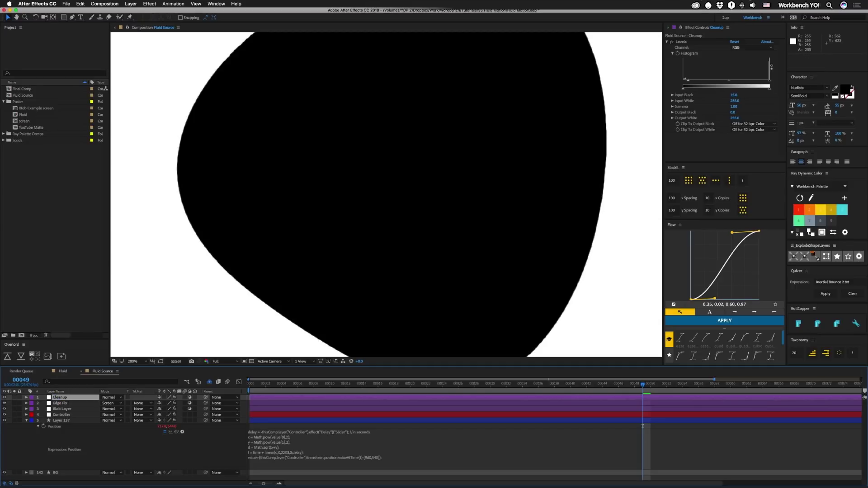
{"action": "left_click", "coordinate": [64, 374]}
- Preview the Fluid comp to watch the yellow blob wobble and reshape
{"action": "key", "text": "space"}
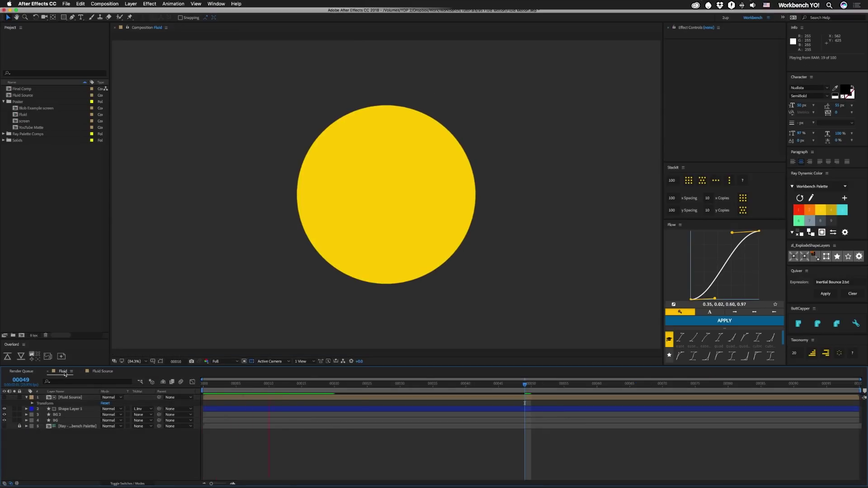